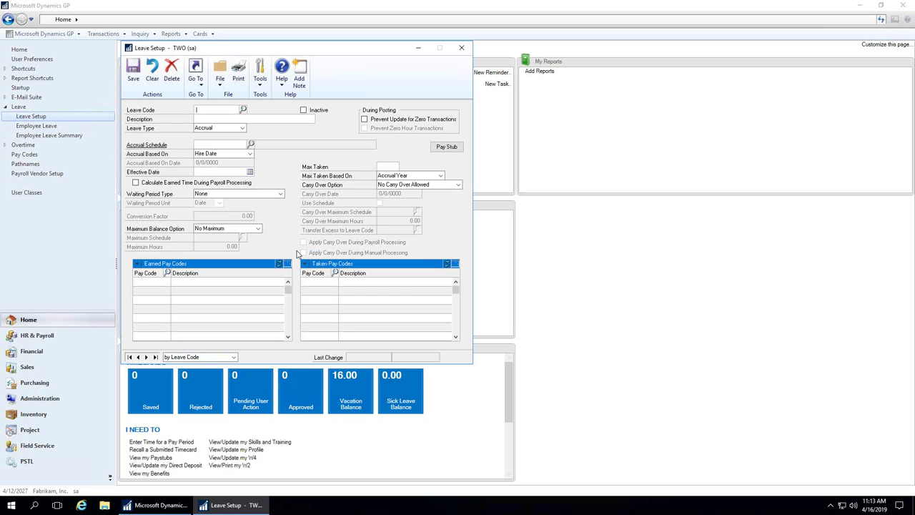
Load the MIST Michigan Sick Time leave code from the Leave Codes lookup and select its MST accrual schedule
{"action": "left_click", "coordinate": [244, 110]}
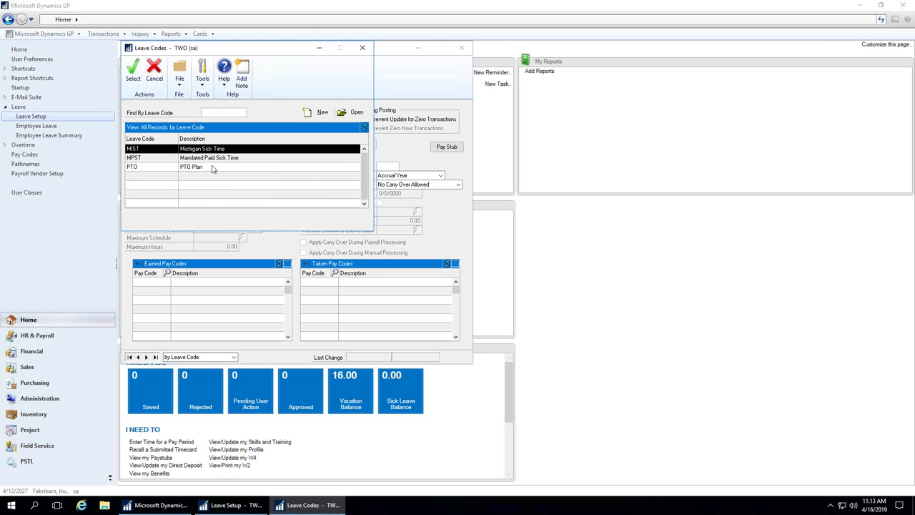
{"action": "double_click", "coordinate": [165, 150]}
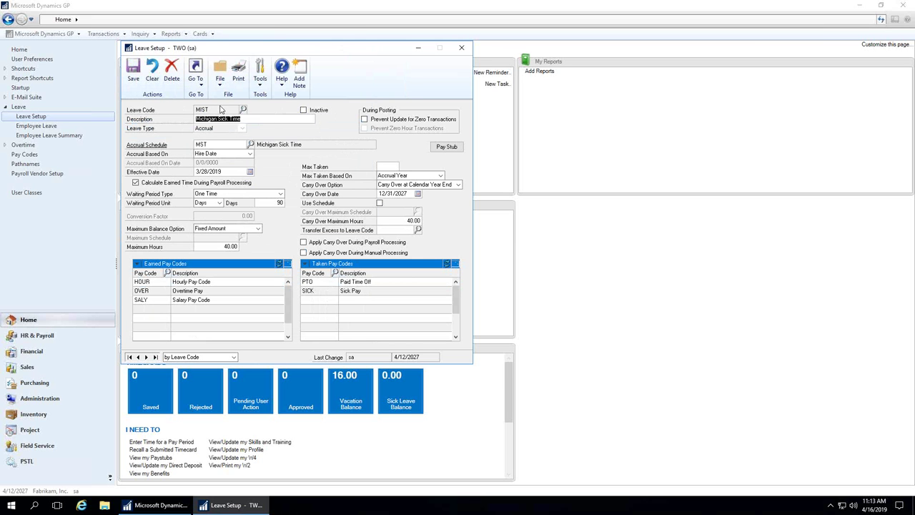
{"action": "left_click", "coordinate": [229, 146]}
Confirm MST's Every X Hours / Calendar Year basis, 40.00 maximum, 35.00-hour range and 1.00000 factor, then save
{"action": "left_click", "coordinate": [148, 147]}
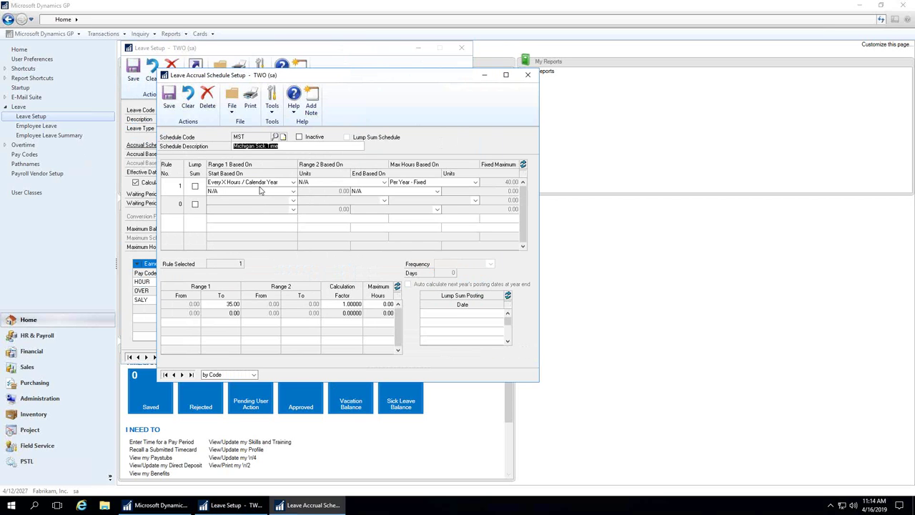
{"action": "left_click", "coordinate": [293, 183]}
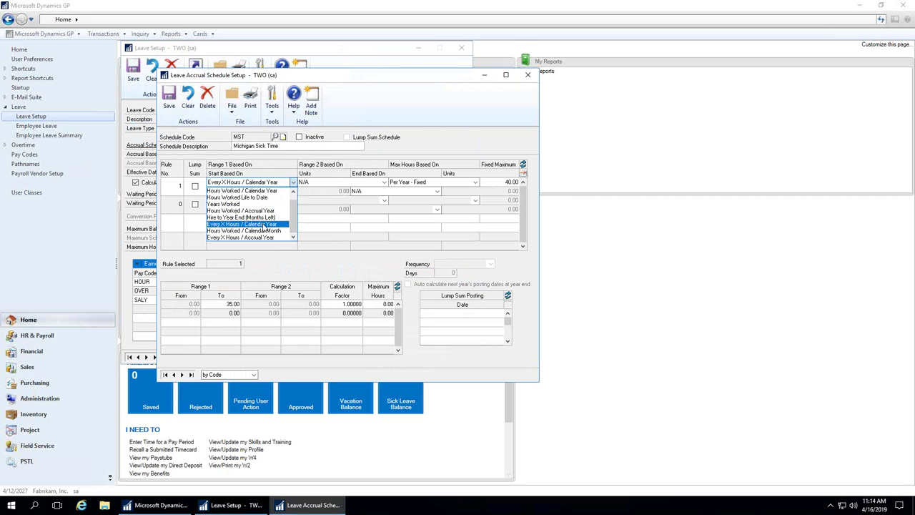
{"action": "left_click", "coordinate": [263, 225]}
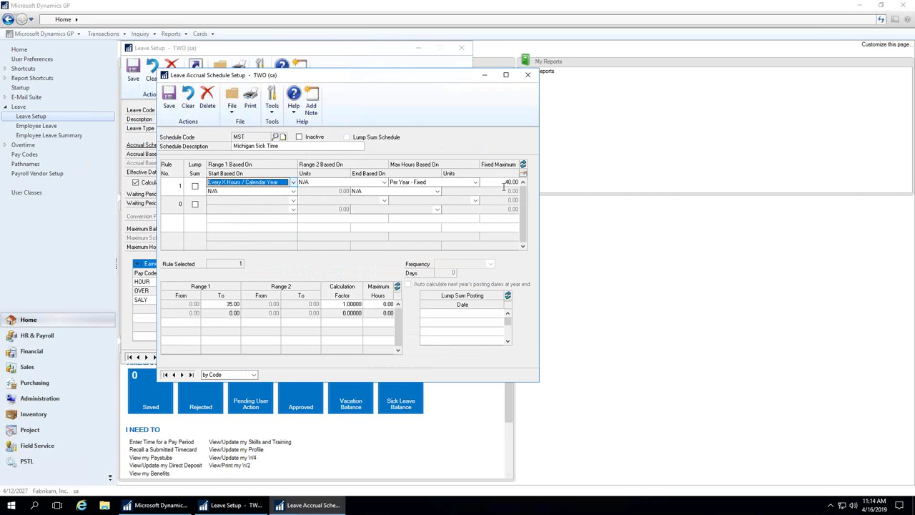
{"action": "left_click", "coordinate": [502, 183]}
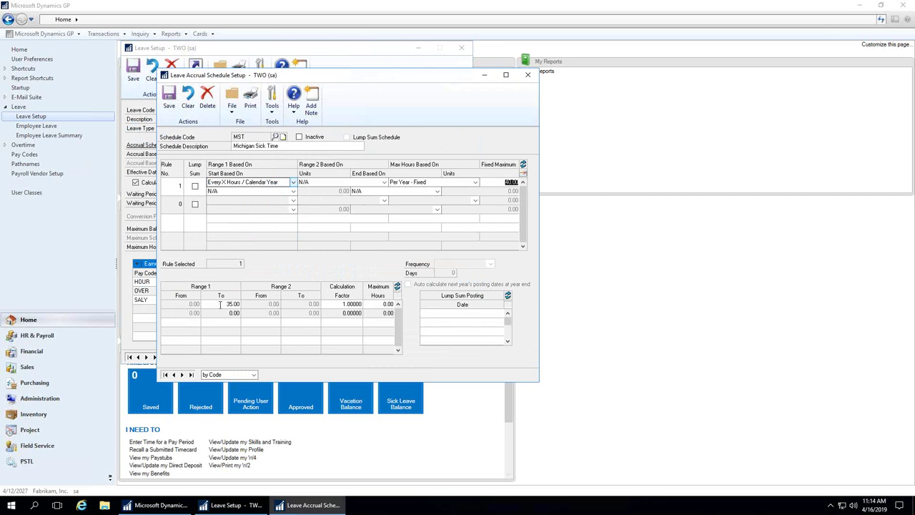
{"action": "left_click", "coordinate": [220, 304]}
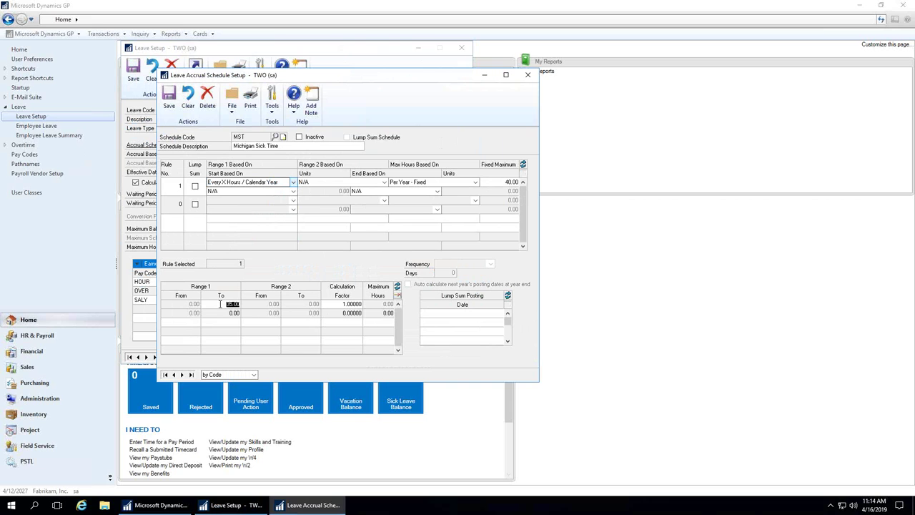
{"action": "left_click", "coordinate": [343, 304]}
{"action": "left_click", "coordinate": [169, 102]}
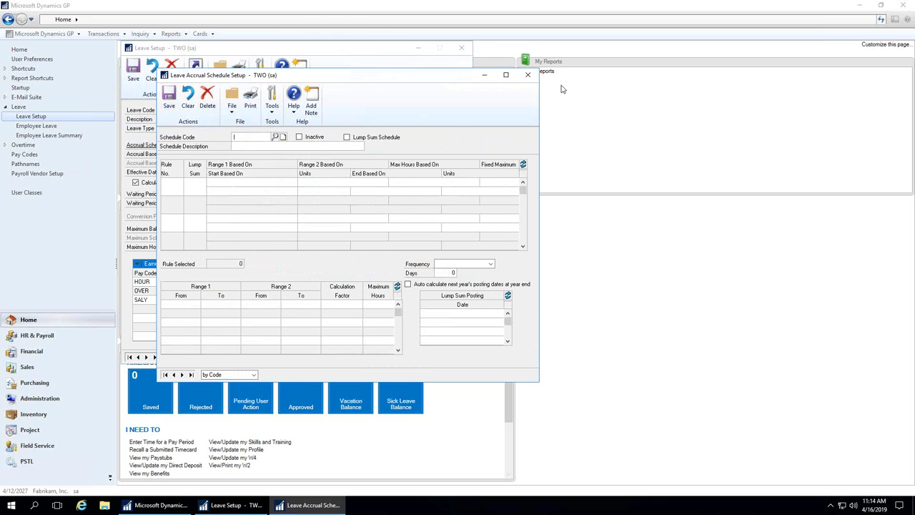
Back on MIST, review the 3/28/2019 effective date, 90-day wait, 40-hour limits, and PTO and SICK taken codes
{"action": "left_click", "coordinate": [528, 75]}
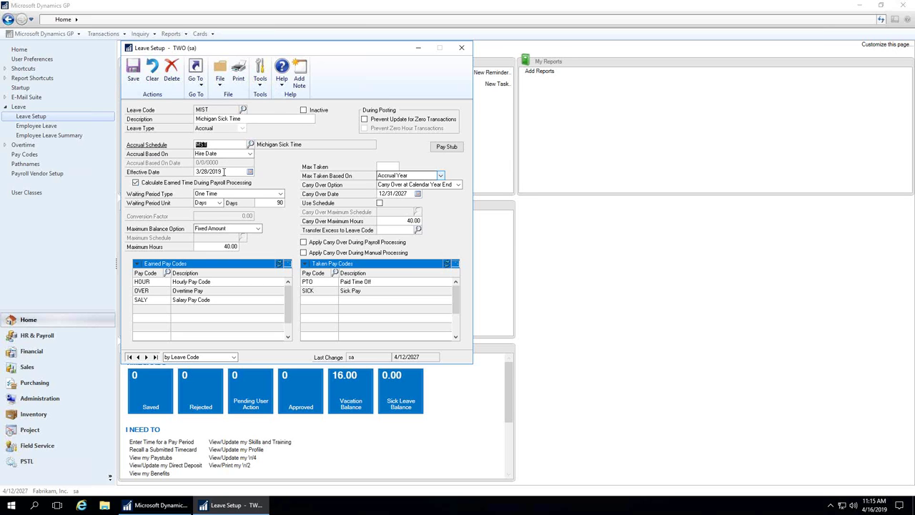
{"action": "left_click", "coordinate": [223, 171]}
{"action": "left_click", "coordinate": [268, 203]}
{"action": "left_click", "coordinate": [211, 249]}
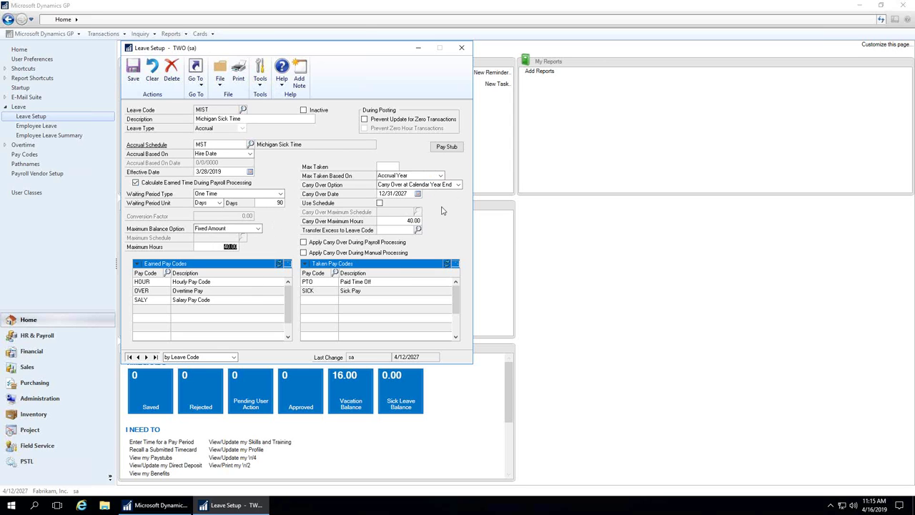
{"action": "left_click", "coordinate": [397, 223]}
{"action": "left_click", "coordinate": [327, 283]}
{"action": "left_click", "coordinate": [329, 293]}
Open Employee Leave for employee BARR0001 with leave code MIST and dismiss the accruals warning
{"action": "left_click", "coordinate": [463, 49]}
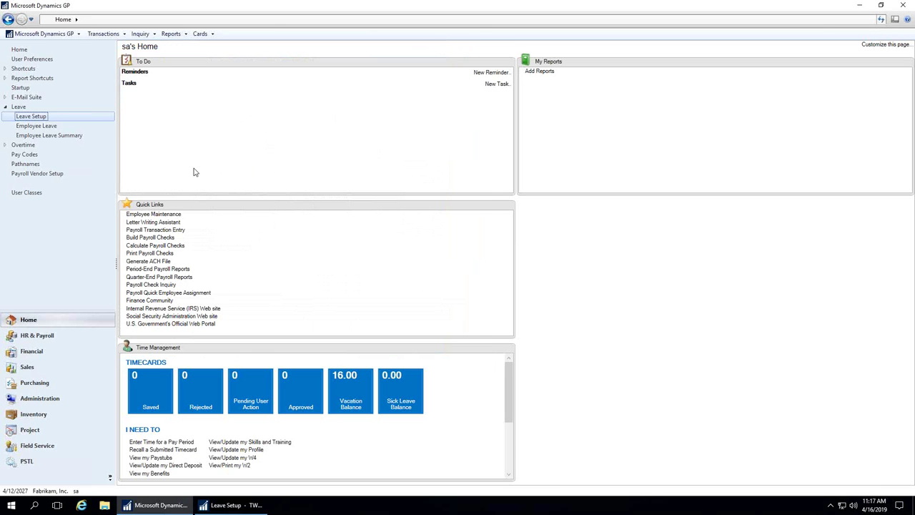
{"action": "left_click", "coordinate": [40, 127]}
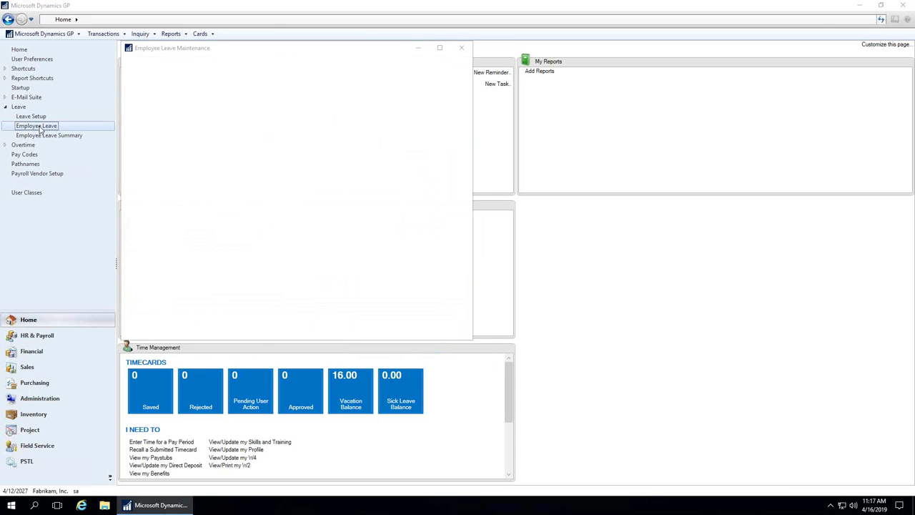
{"action": "type", "text": "BAR"}
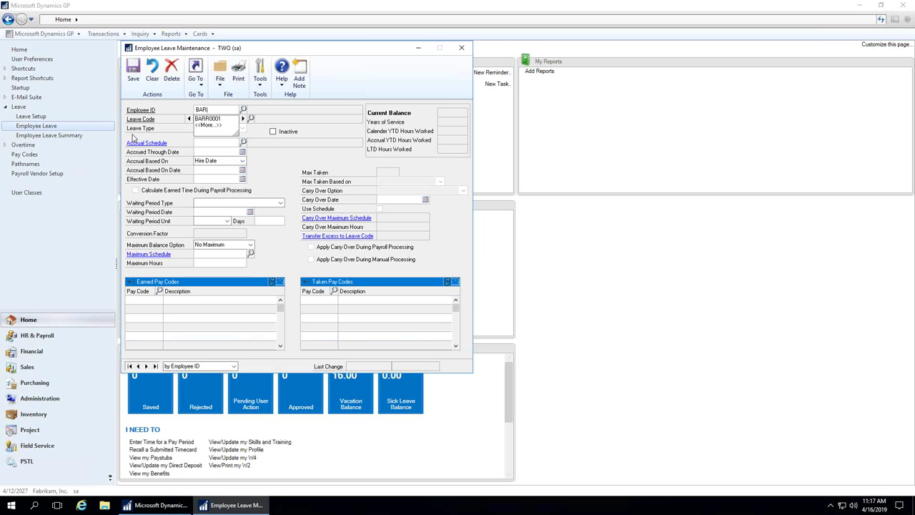
{"action": "key", "text": "Tab"}
{"action": "type", "text": "MI"}
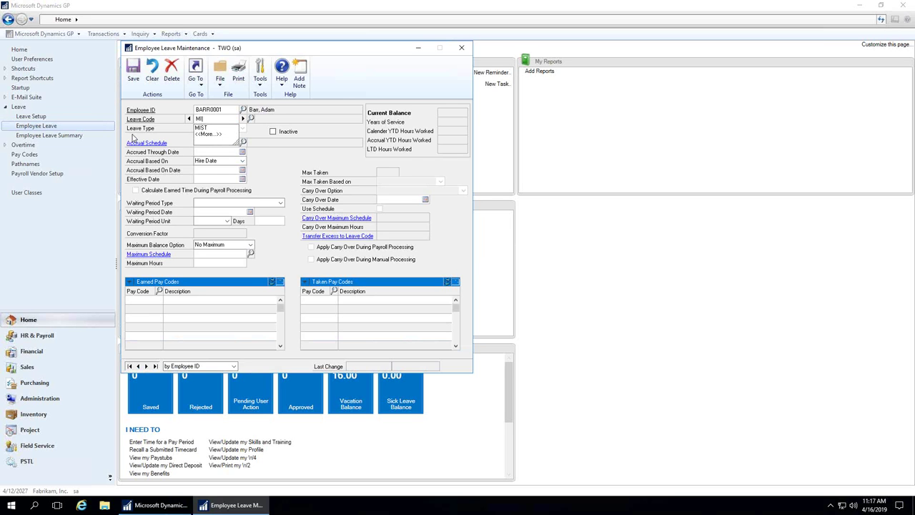
{"action": "key", "text": "Tab"}
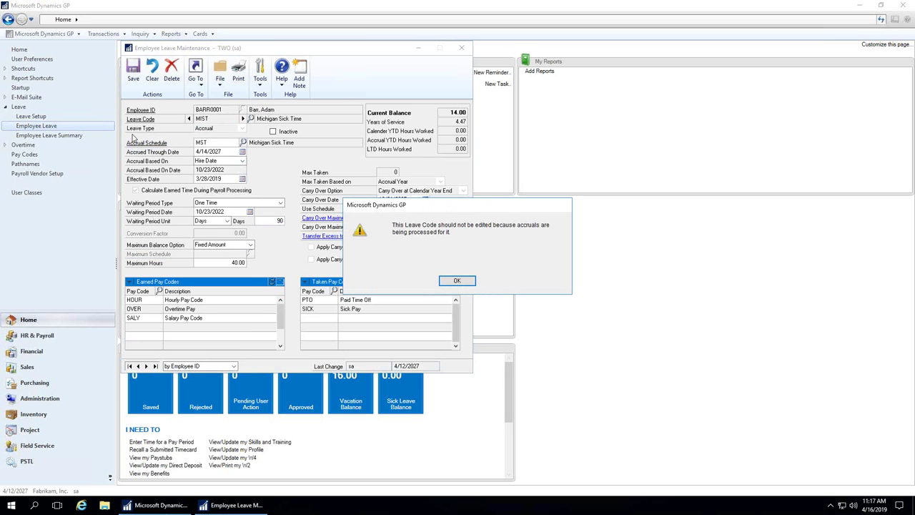
{"action": "left_click", "coordinate": [461, 281]}
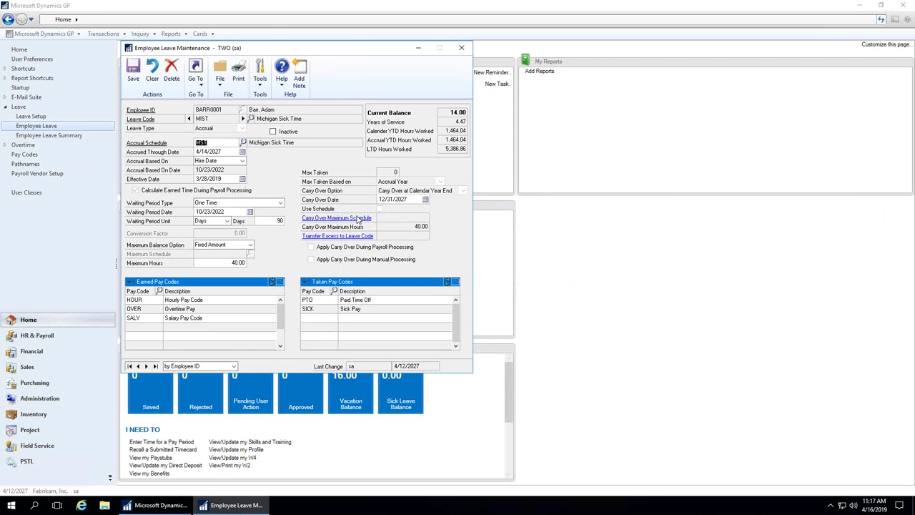
Check the 4/14/2027 accrued-through date, then close the Employee Leave window
{"action": "left_click", "coordinate": [222, 152]}
{"action": "left_click", "coordinate": [462, 49]}
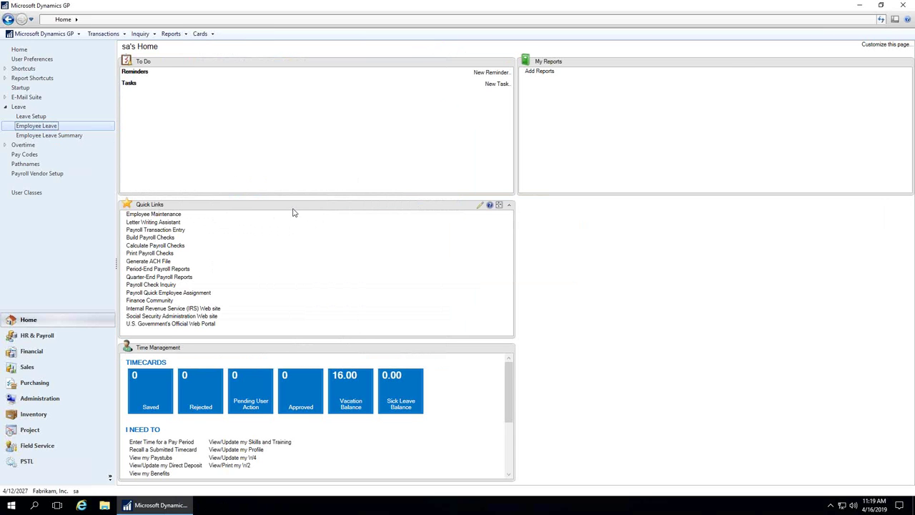
Open Employee Leave Summary for BARR0001 and select the MIST Michigan Sick Time row
{"action": "left_click", "coordinate": [48, 136]}
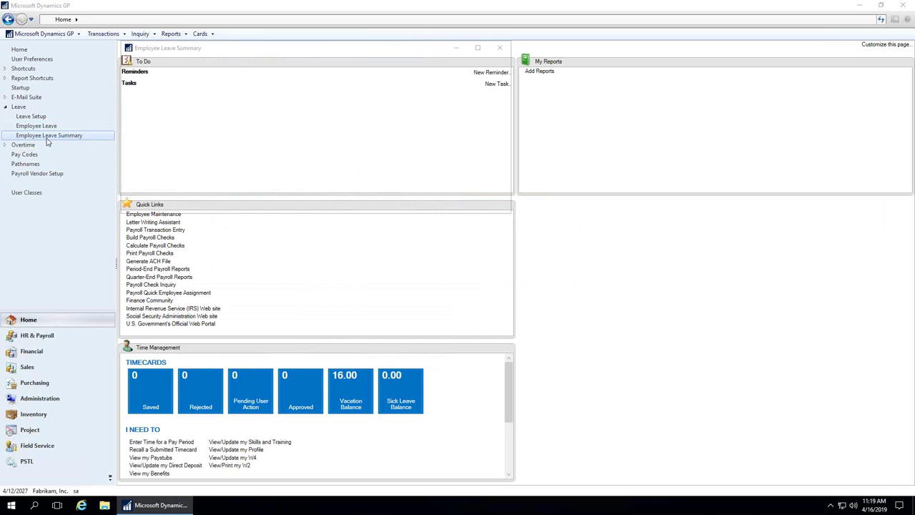
{"action": "type", "text": "BARR0001"}
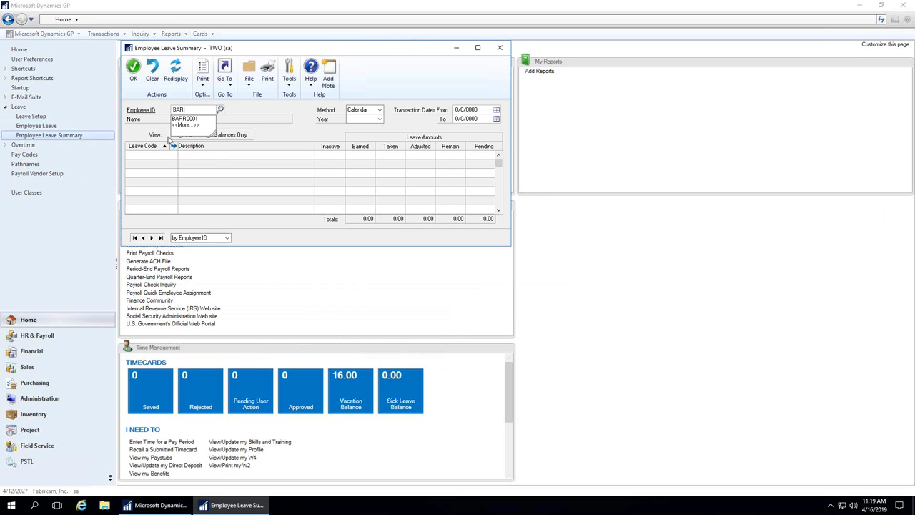
{"action": "key", "text": "Tab"}
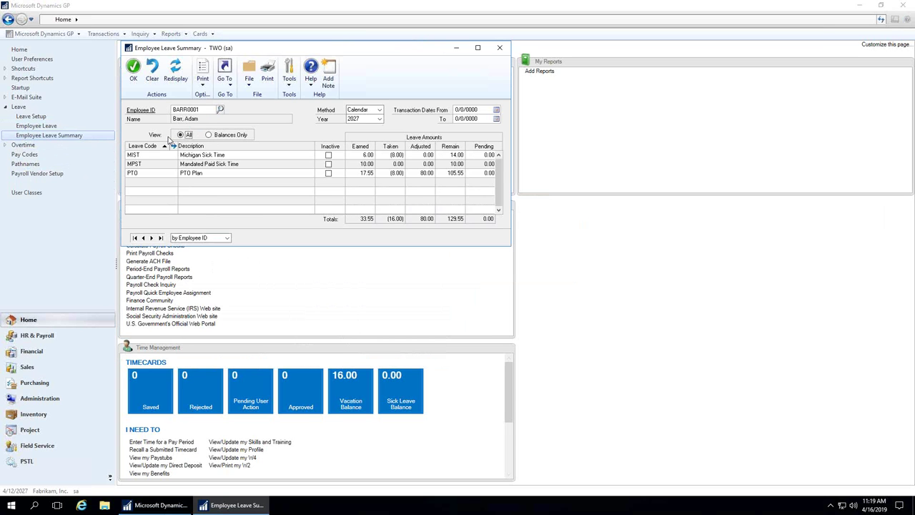
{"action": "left_click", "coordinate": [243, 157]}
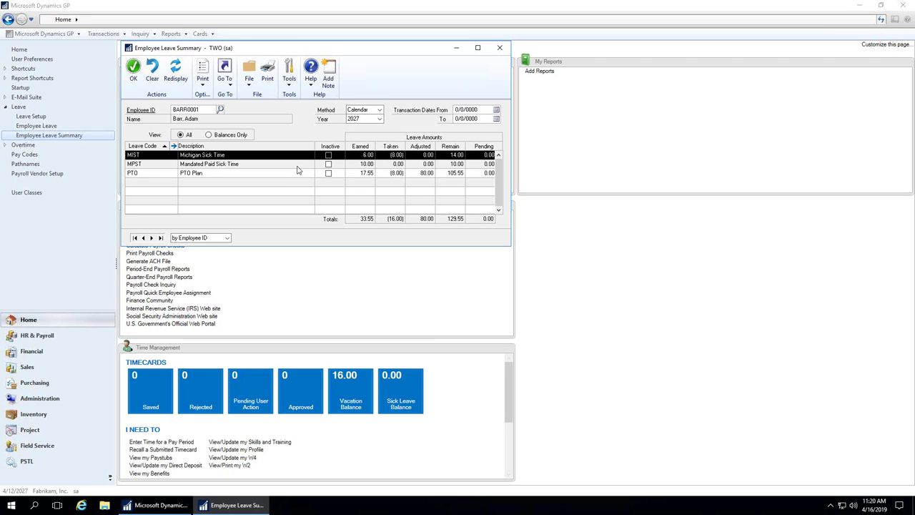
Open MIST's leave transactions and inspect each of the three 2.00-hour accruals and the 8.00-hour taken entry
{"action": "double_click", "coordinate": [260, 156]}
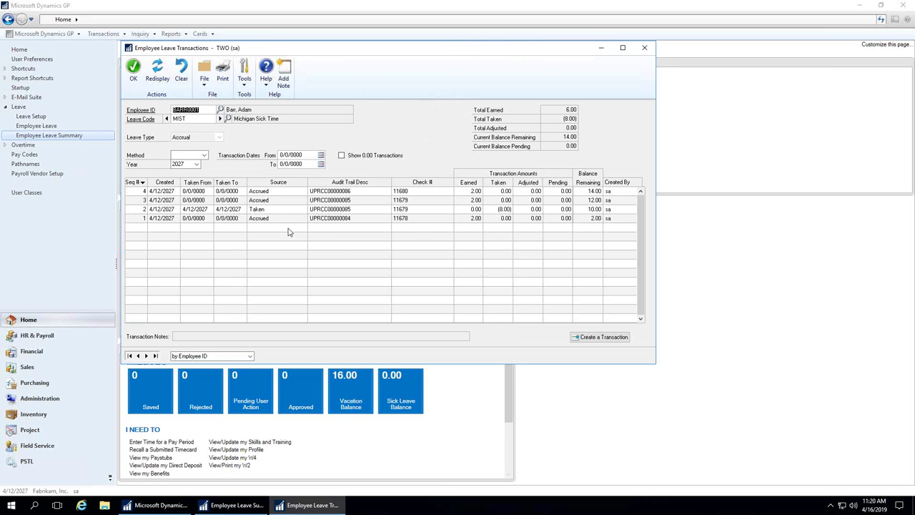
{"action": "left_click", "coordinate": [280, 221]}
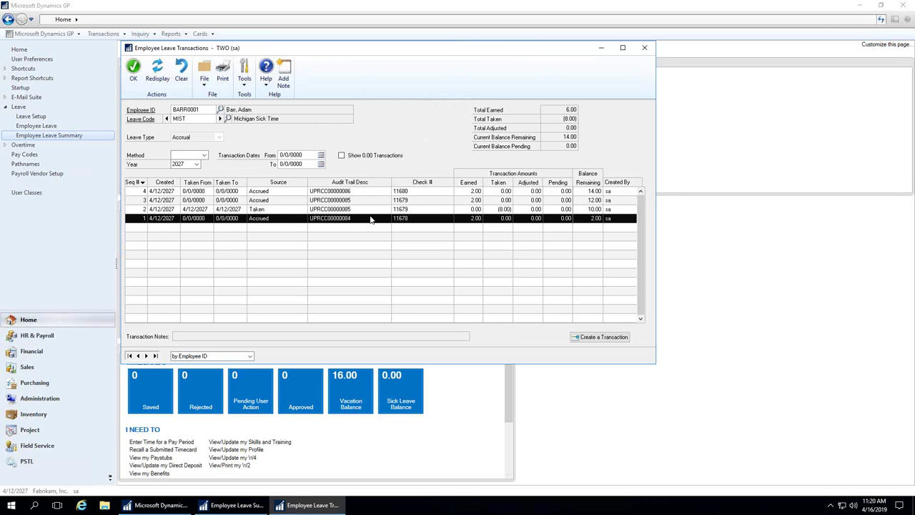
{"action": "left_click", "coordinate": [283, 211]}
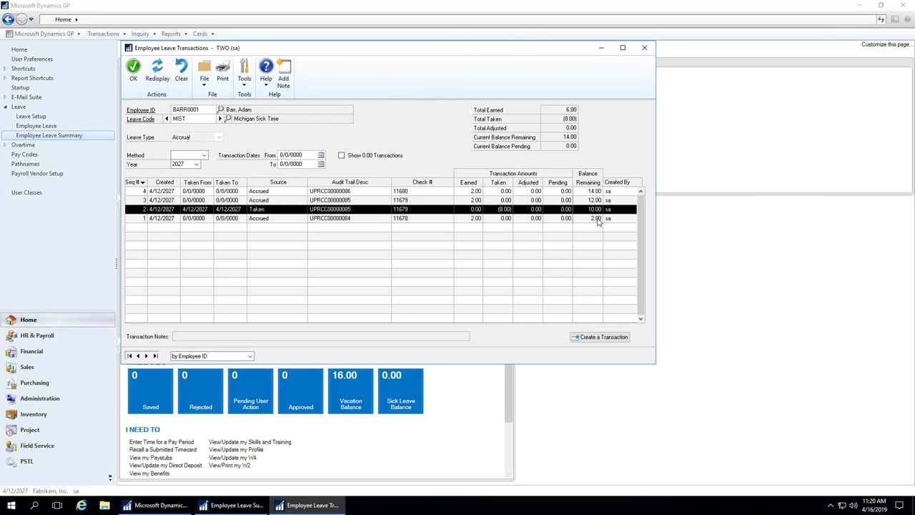
{"action": "left_click", "coordinate": [454, 202]}
{"action": "left_click", "coordinate": [429, 191]}
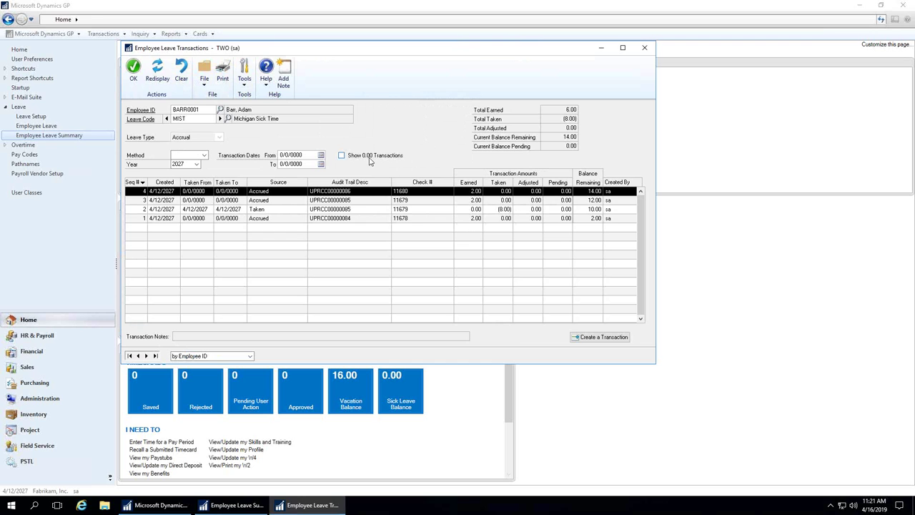
{"action": "left_click", "coordinate": [205, 120]}
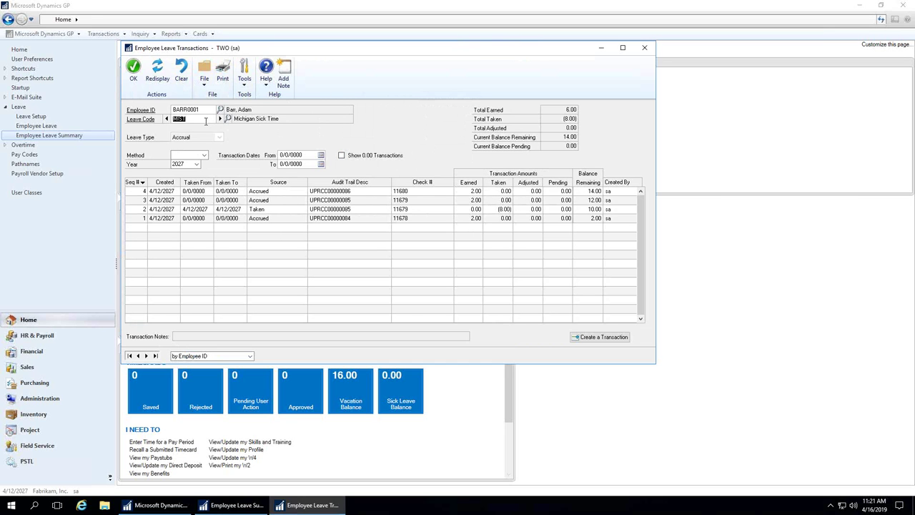
{"action": "type", "text": "PTO"}
{"action": "key", "text": "Tab"}
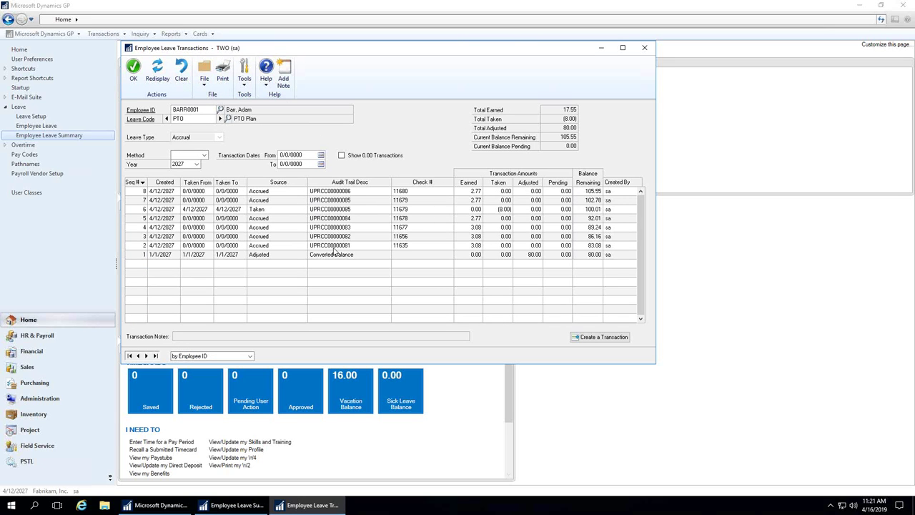
{"action": "double_click", "coordinate": [199, 120]}
{"action": "type", "text": "MIST"}
{"action": "key", "text": "Tab"}
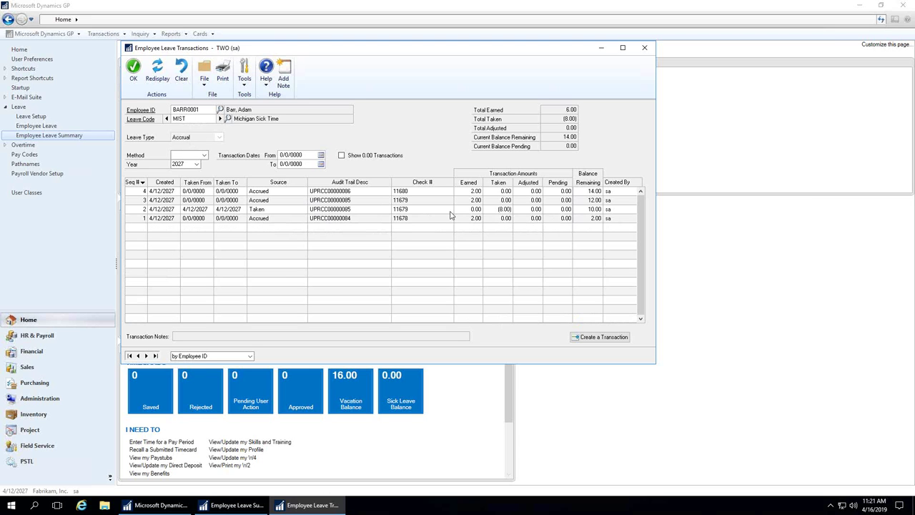
{"action": "left_click", "coordinate": [619, 337]}
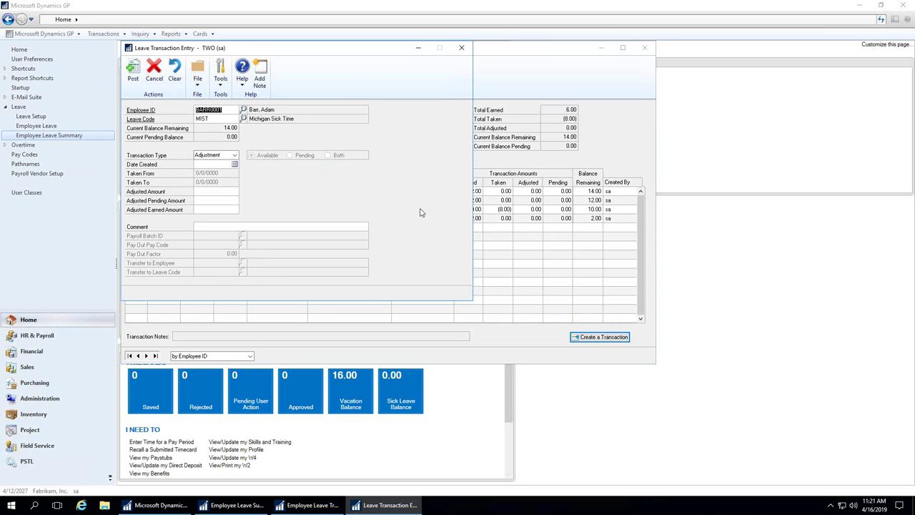
{"action": "left_click", "coordinate": [234, 155]}
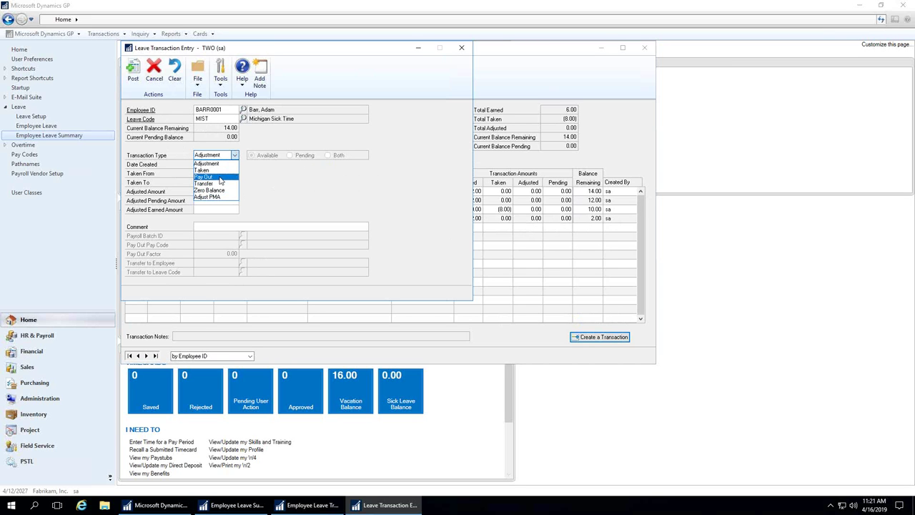
{"action": "left_click", "coordinate": [154, 77]}
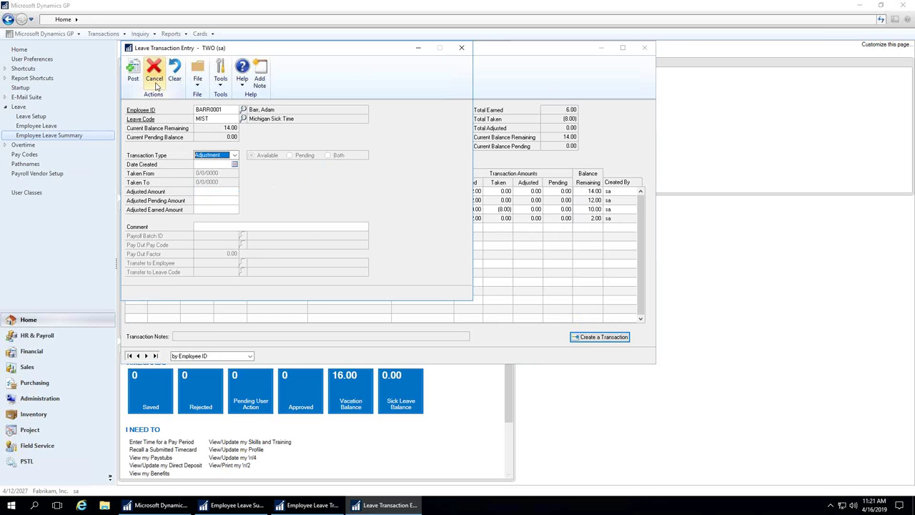
{"action": "left_click", "coordinate": [157, 84]}
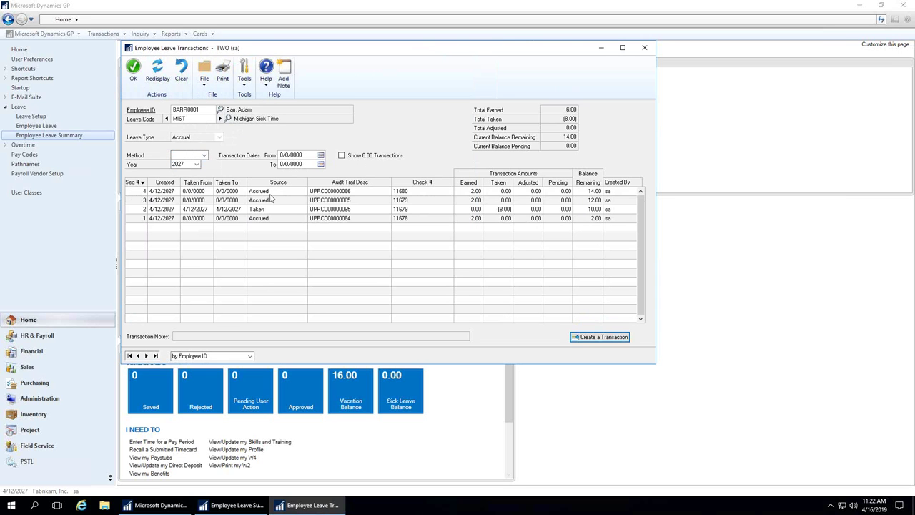
Close the Employee Leave Transactions window to return to the demonstration slide
{"action": "left_click", "coordinate": [645, 49]}
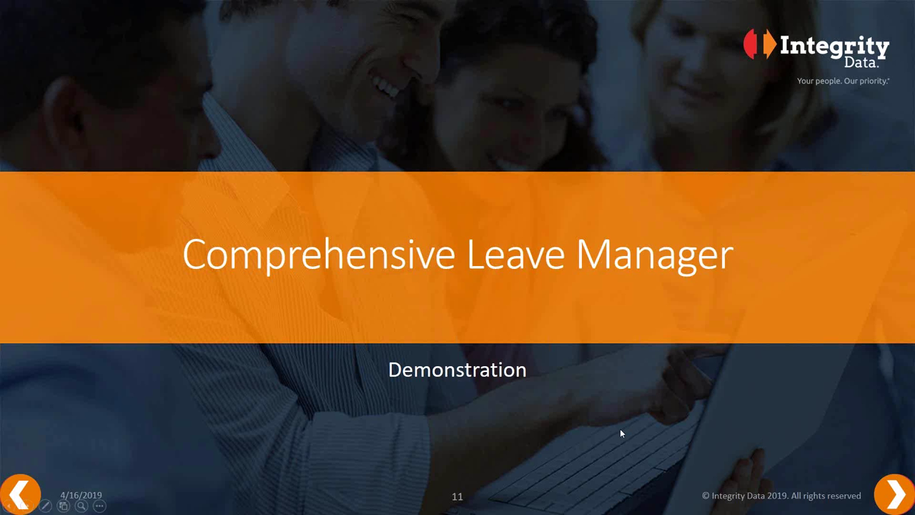
Advance past Other Accrual Options to the Accrual Options slide listing five choices
{"action": "left_click", "coordinate": [620, 430]}
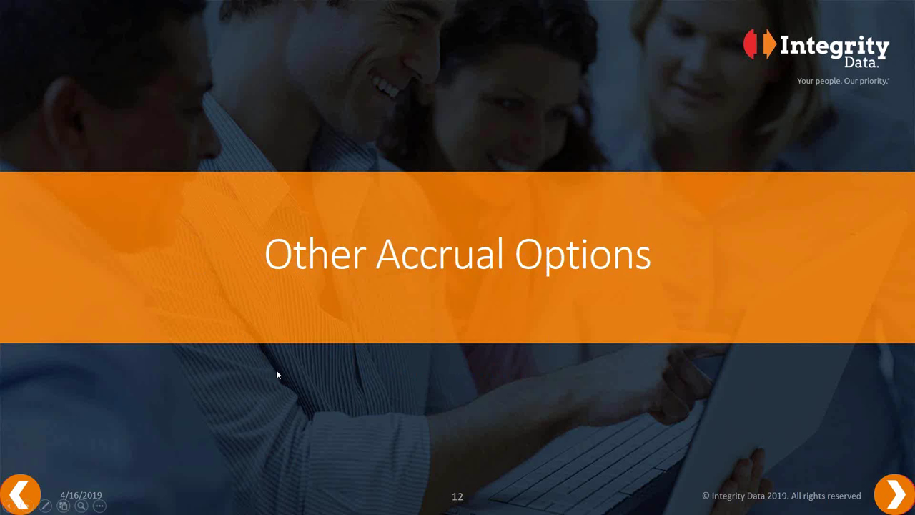
{"action": "key", "text": "Right"}
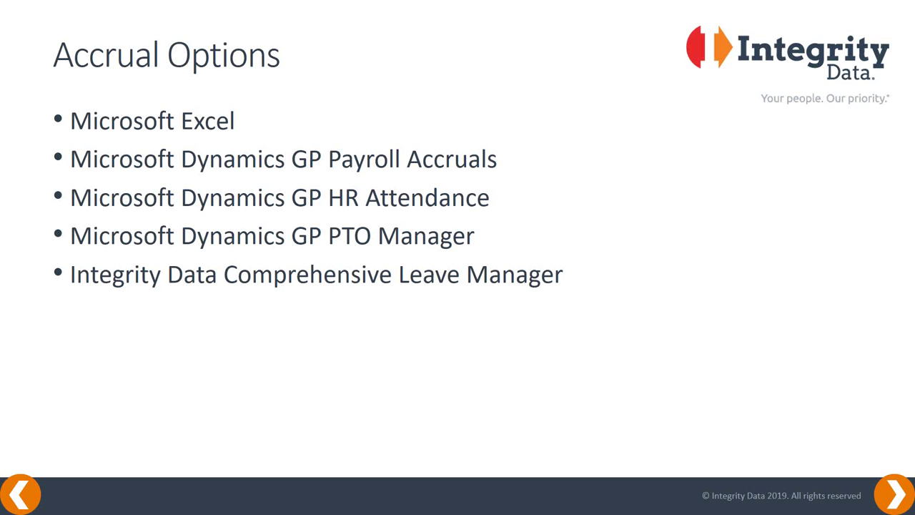